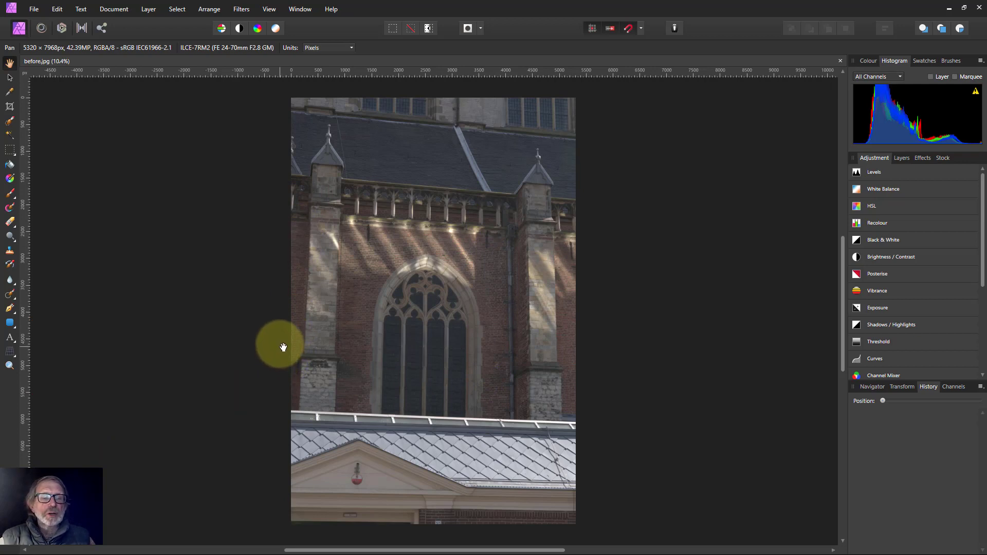
Start the Perspective tool and set its mode to Source
left_click(10, 353)
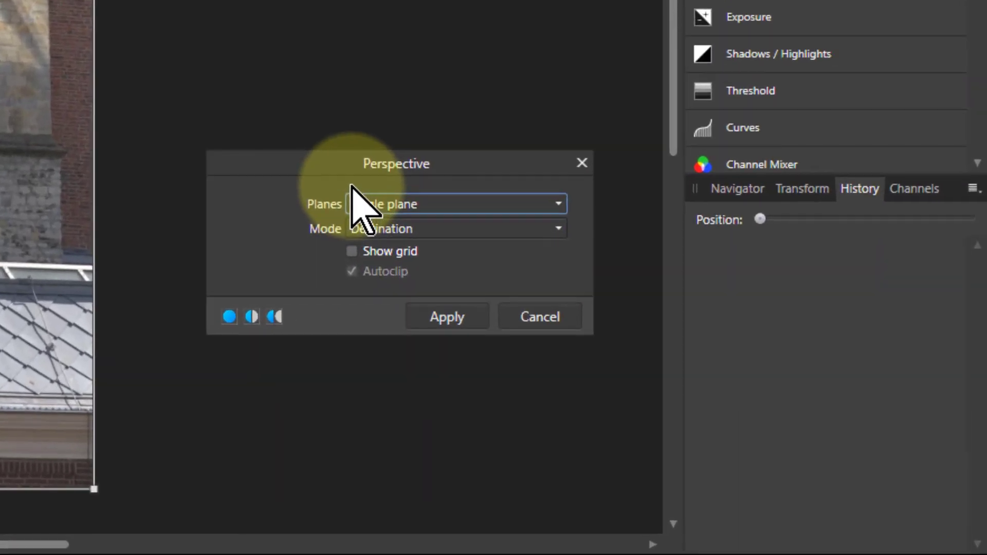
left_click(400, 232)
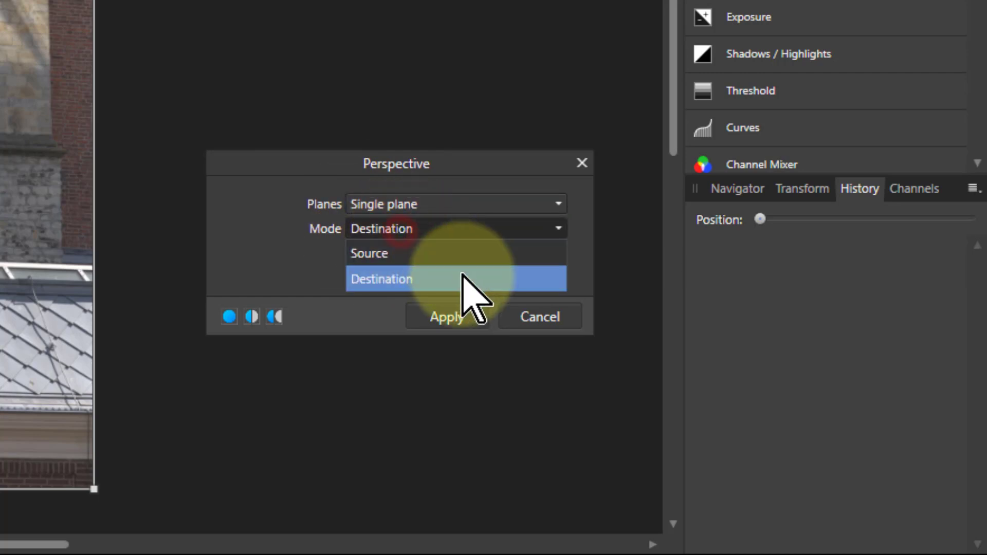
left_click(374, 254)
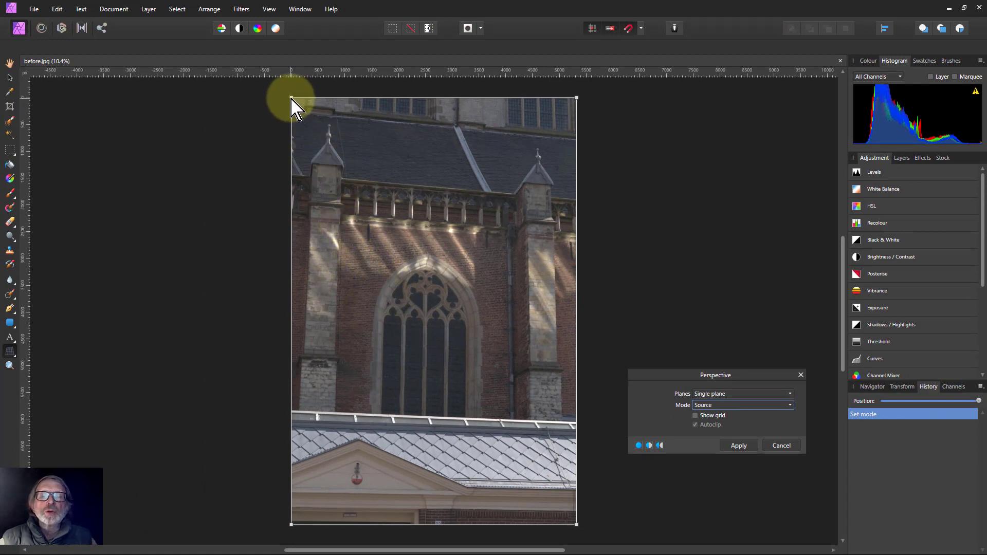
Drag the four source corners onto the corners of the brick wall section around the window
left_click_drag(291, 98, 343, 222)
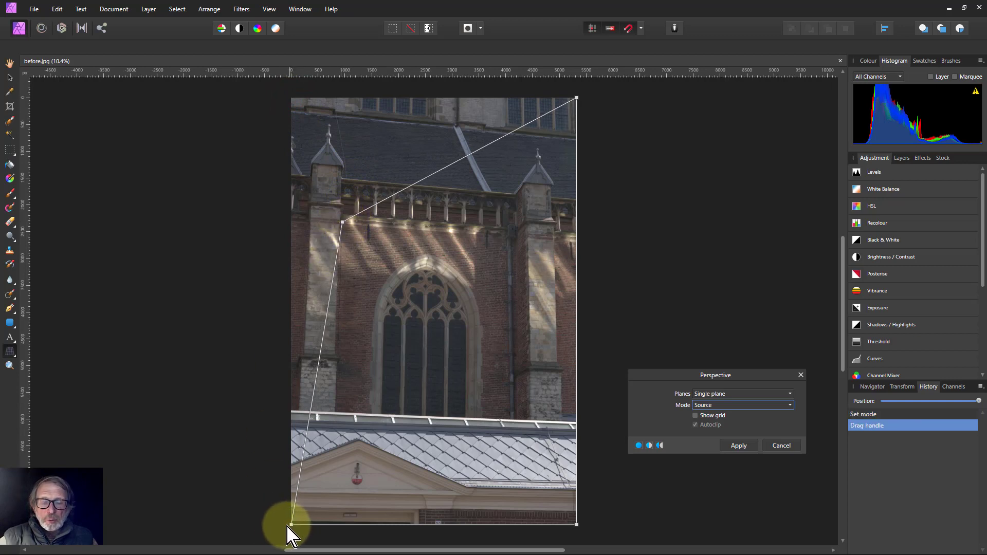
left_click_drag(291, 525, 336, 413)
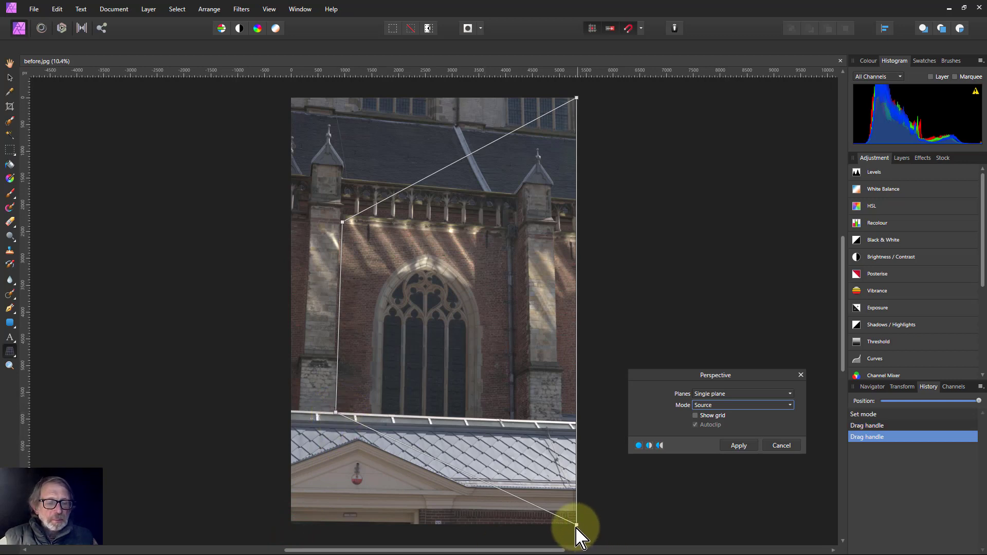
left_click_drag(576, 525, 529, 419)
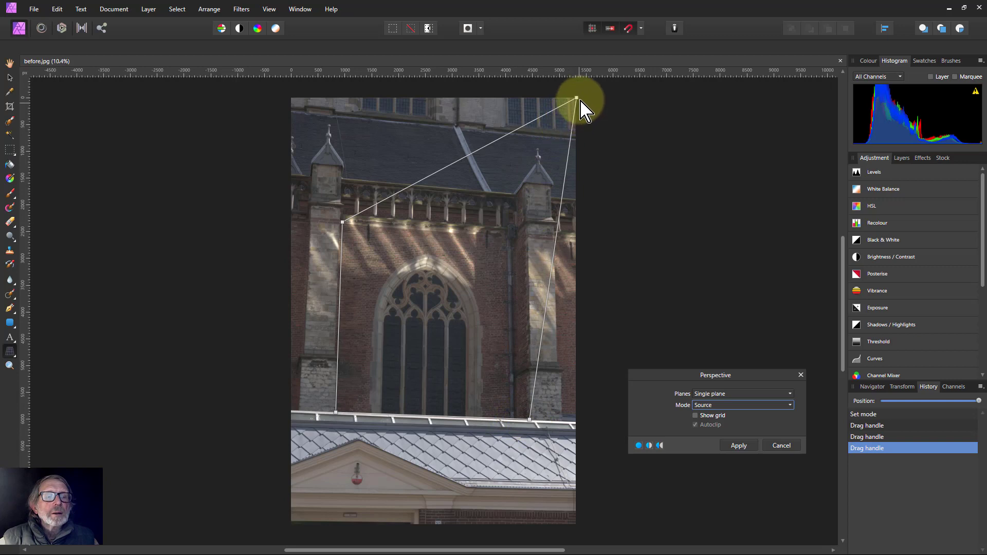
left_click_drag(576, 98, 514, 230)
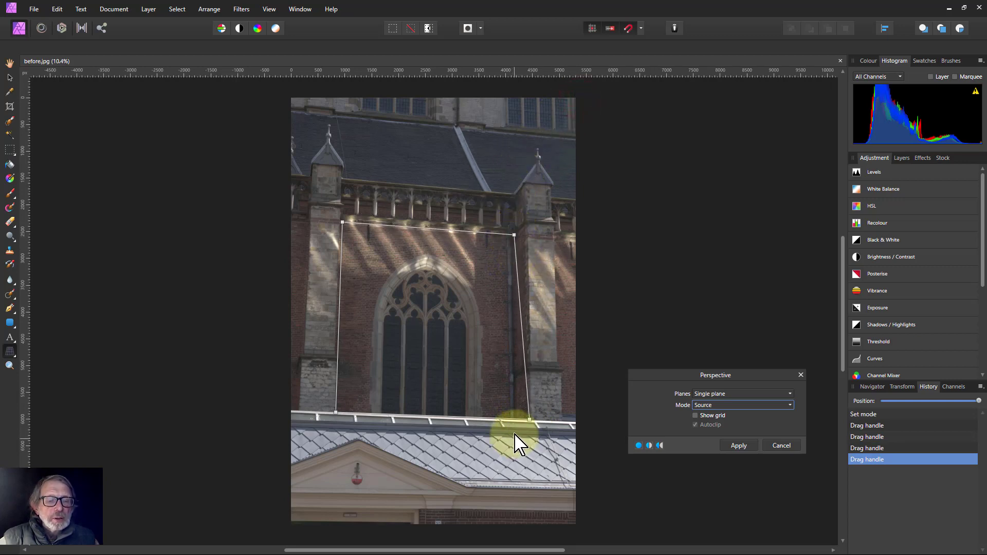
Refine the bottom-right and top-left source corners against the wall edges
left_click_drag(523, 418, 517, 423)
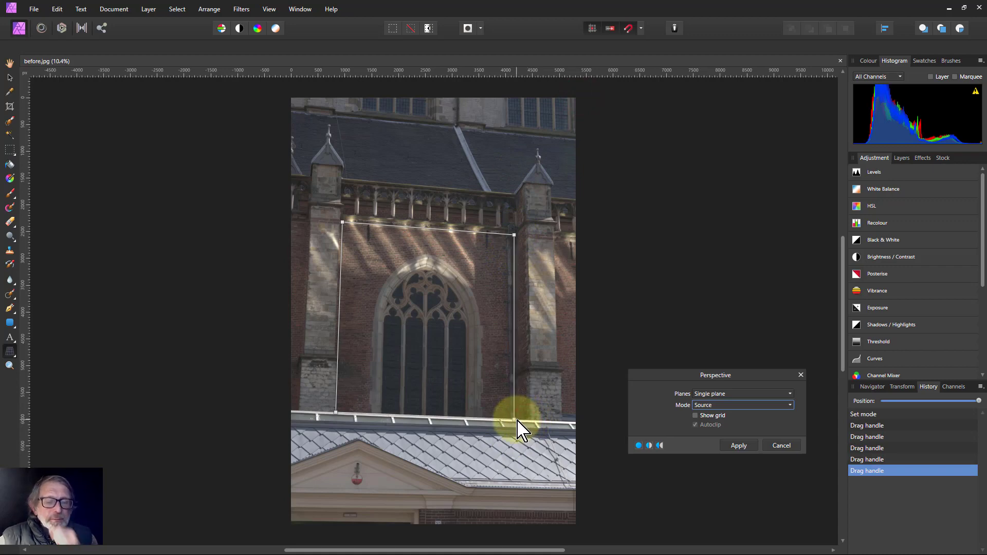
scroll(355, 221, "up", 5)
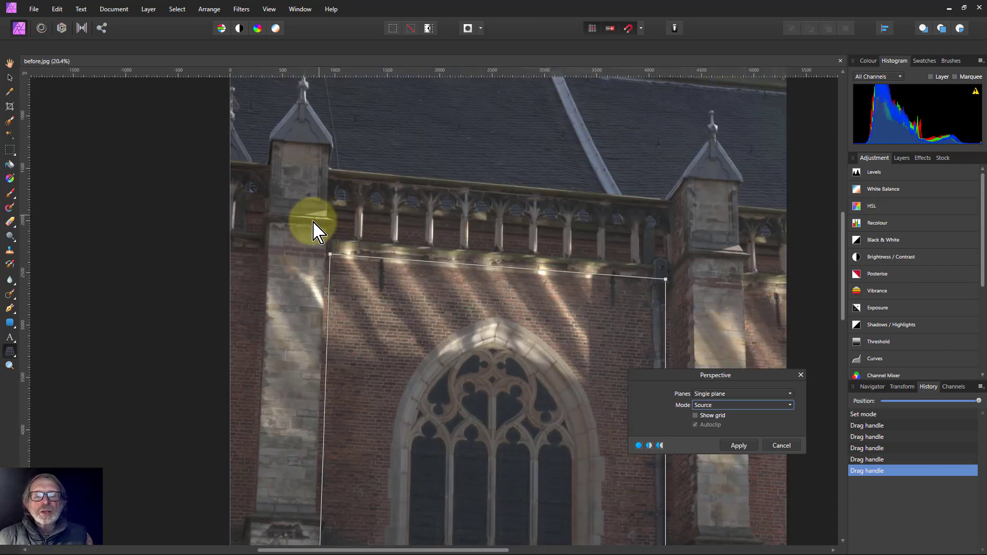
scroll(313, 223, "up", 4)
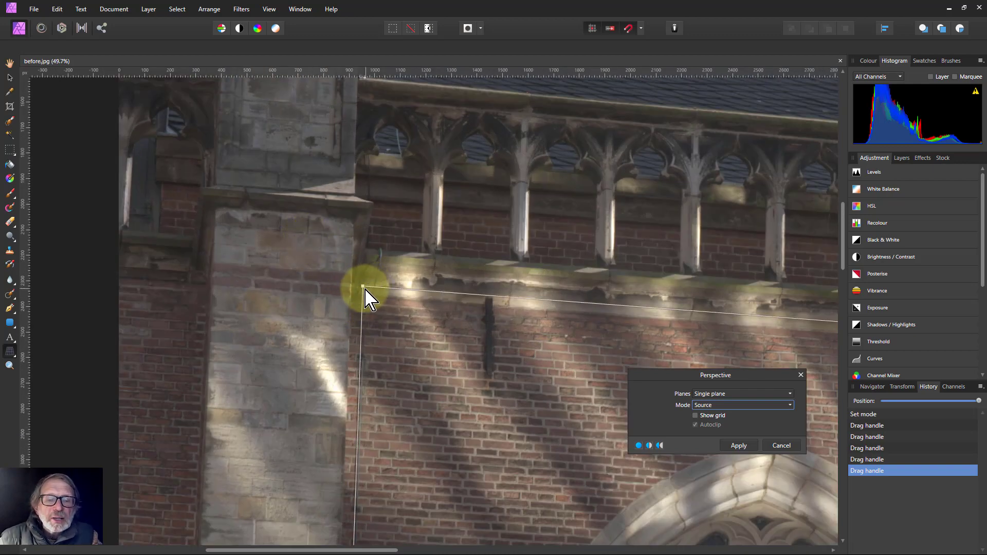
left_click_drag(363, 286, 355, 298)
Align the bottom-left source corner so the left line follows the buttress edge
scroll(368, 334, "down", 7)
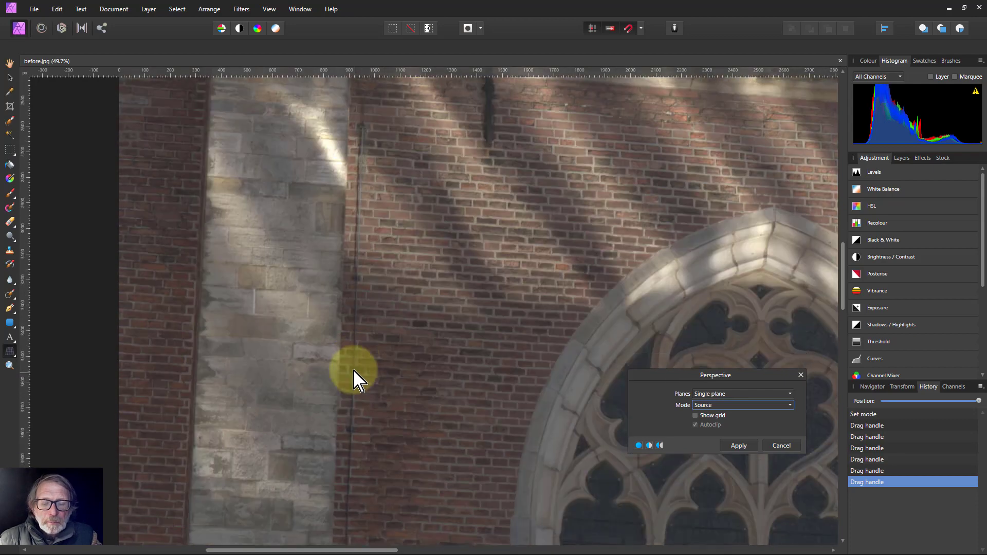
scroll(359, 382, "down", 8)
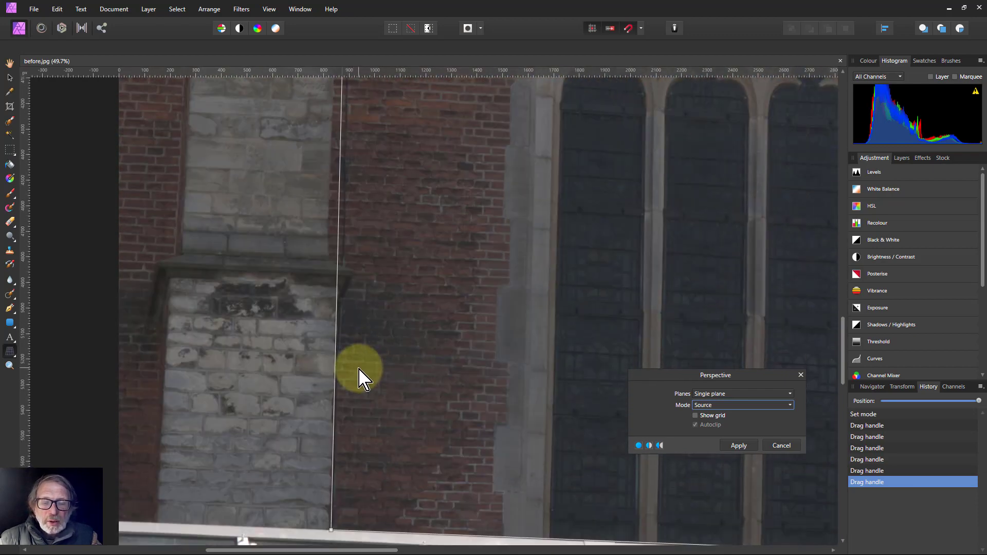
scroll(355, 370, "up", 1)
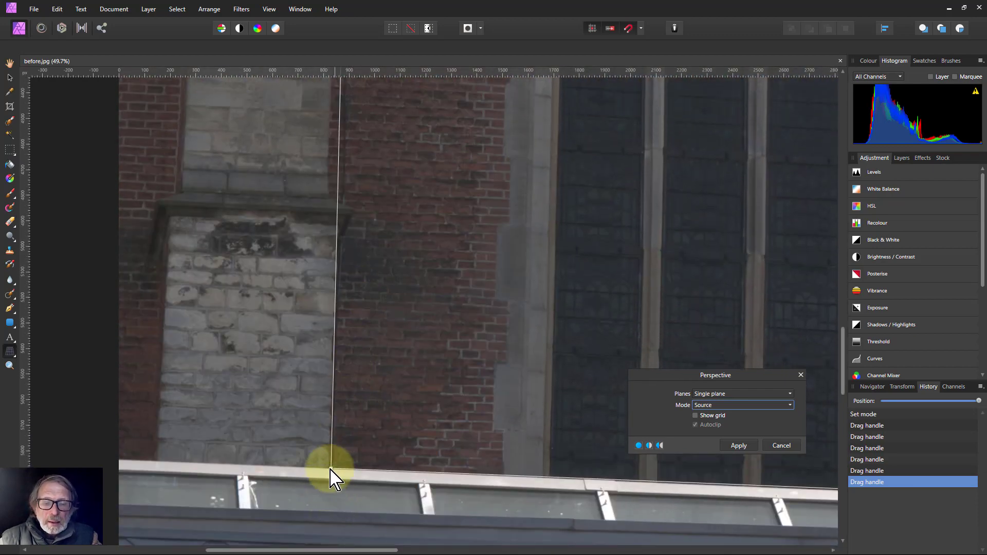
left_click_drag(329, 469, 318, 468)
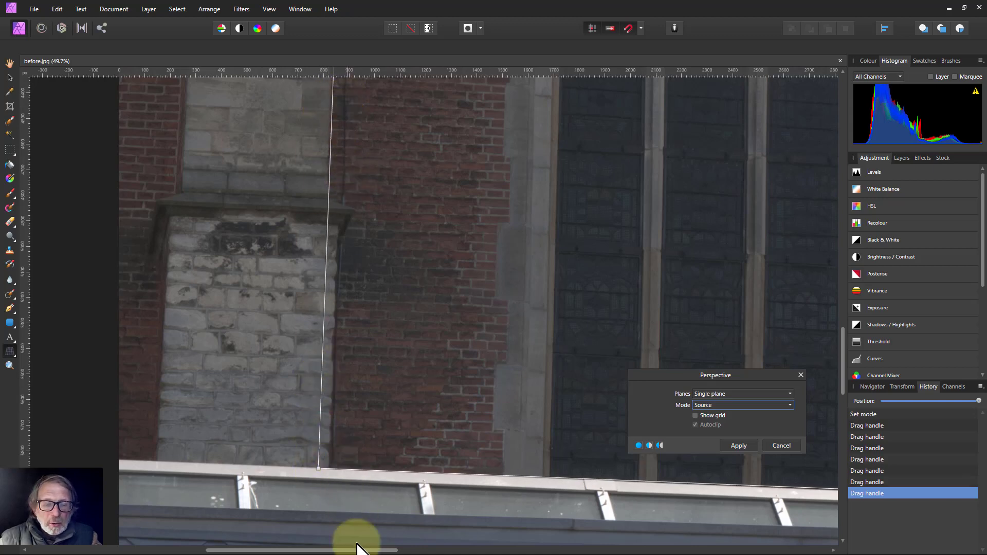
Align the bottom-right and top-right source corners so the right line follows the wall beside the downpipe
left_click_drag(352, 553, 565, 553)
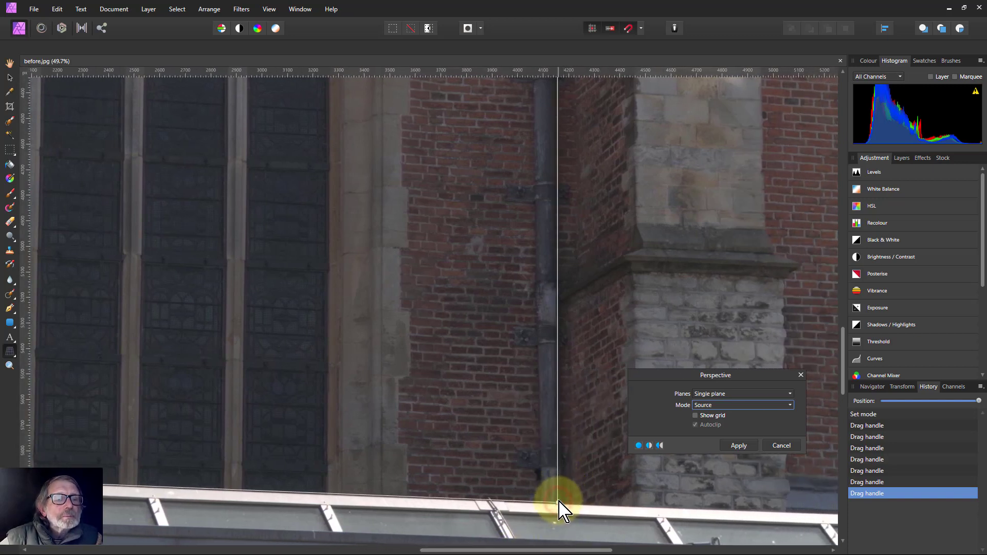
left_click_drag(560, 501, 581, 507)
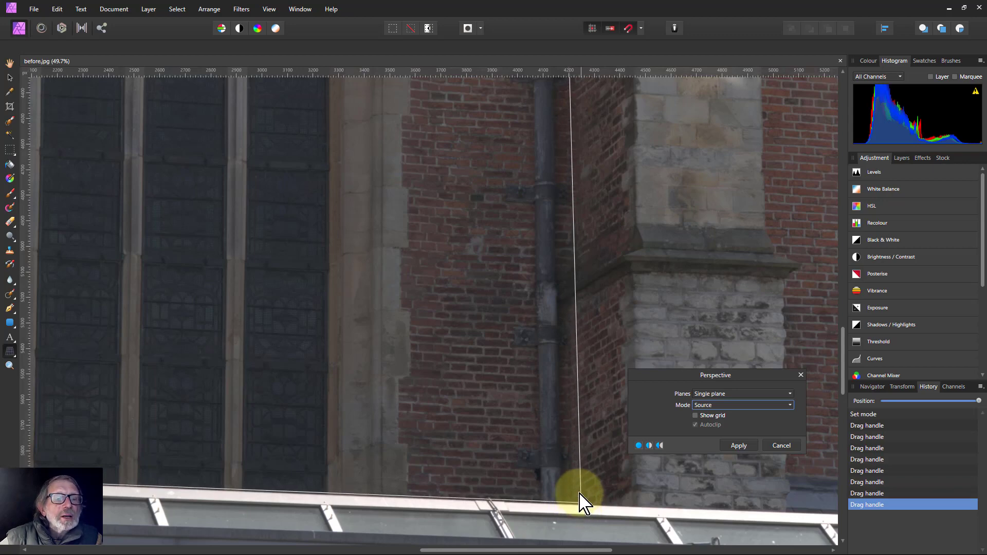
scroll(622, 152, "up", 3)
scroll(619, 145, "up", 15)
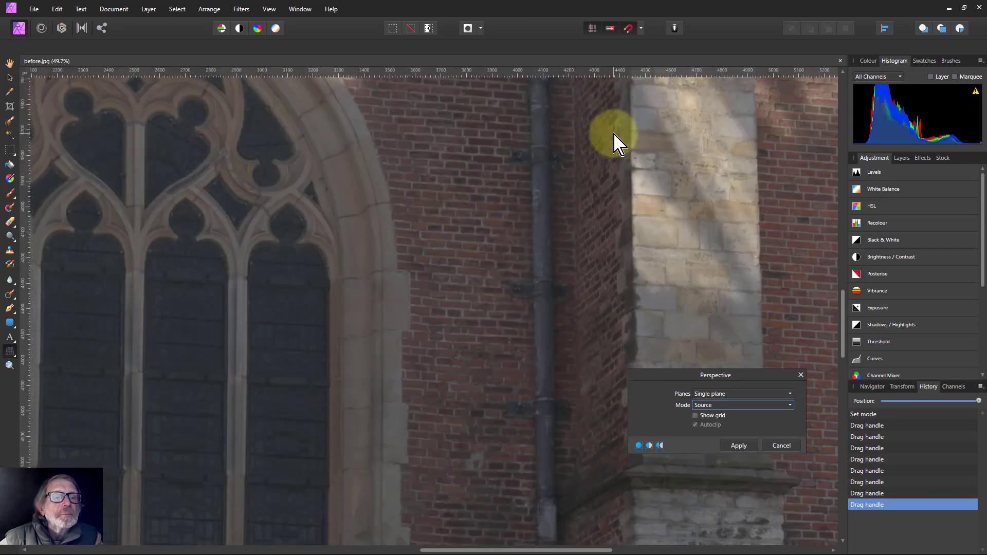
scroll(613, 136, "up", 2)
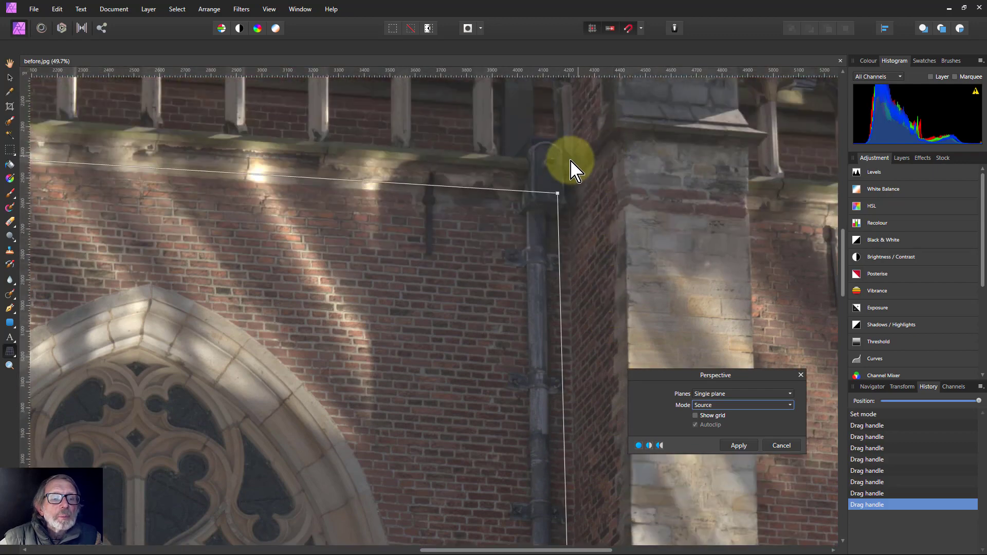
left_click_drag(557, 194, 570, 205)
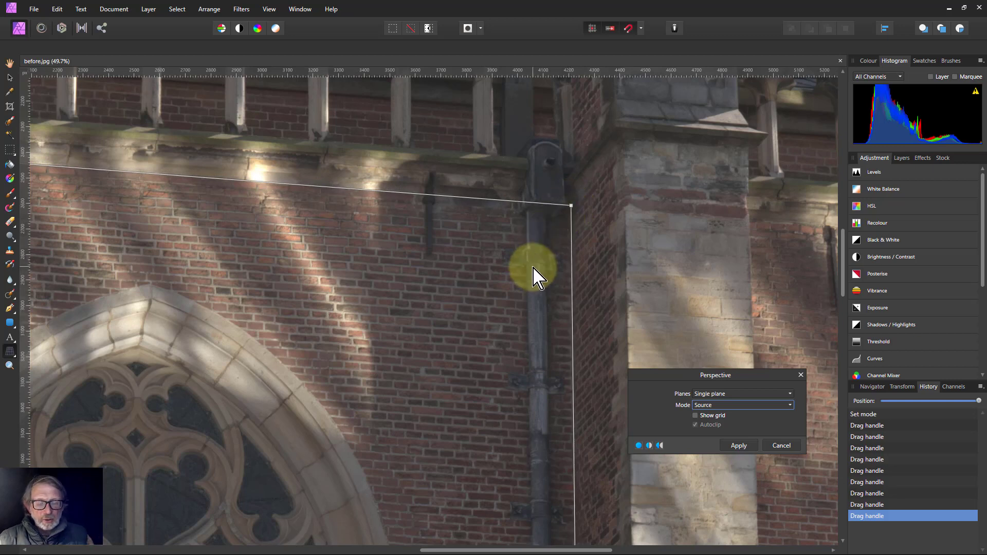
Switch the Perspective mode to Destination
key("ctrl+0")
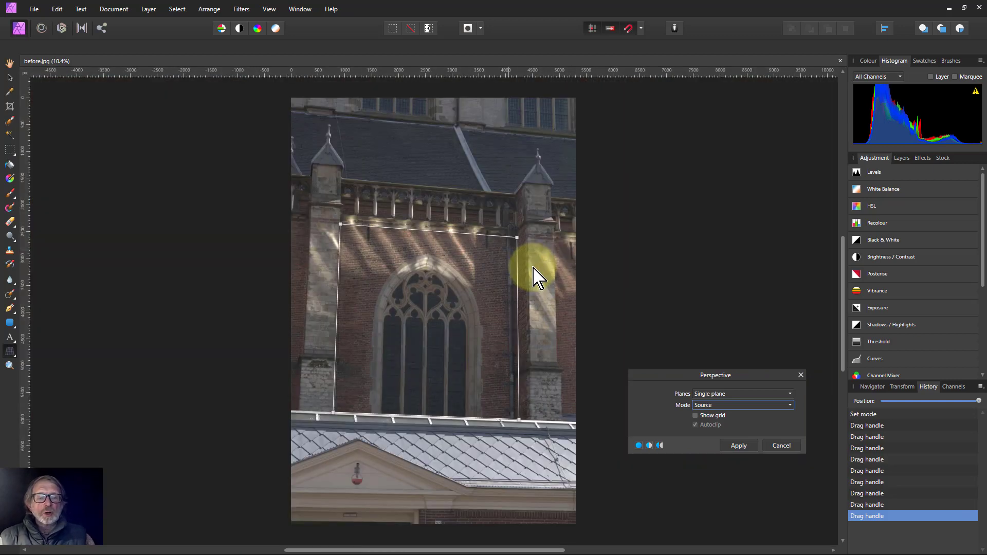
left_click(708, 406)
left_click(710, 428)
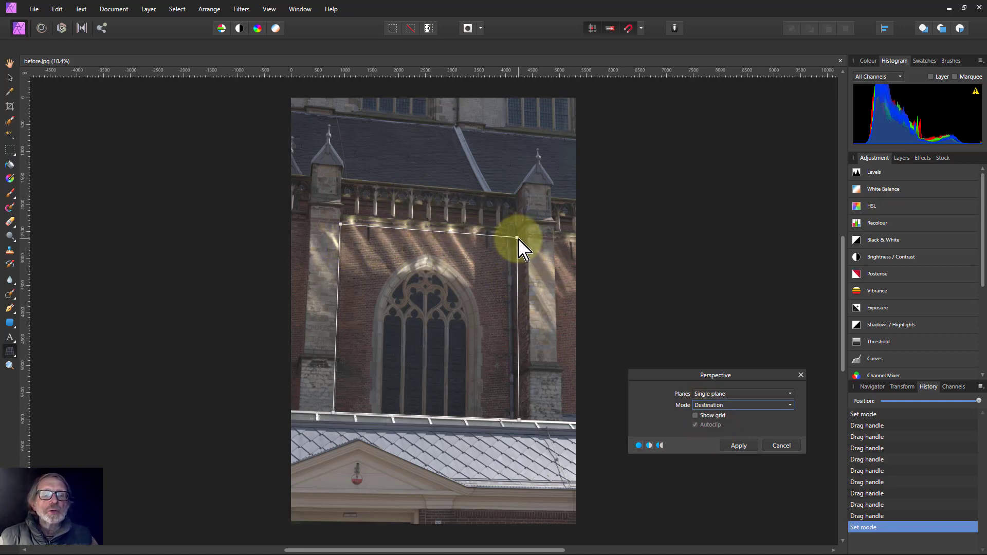
Drag the destination corners into a straight rectangle to make the wall vertical, and apply the perspective correction
left_click_drag(518, 239, 513, 229)
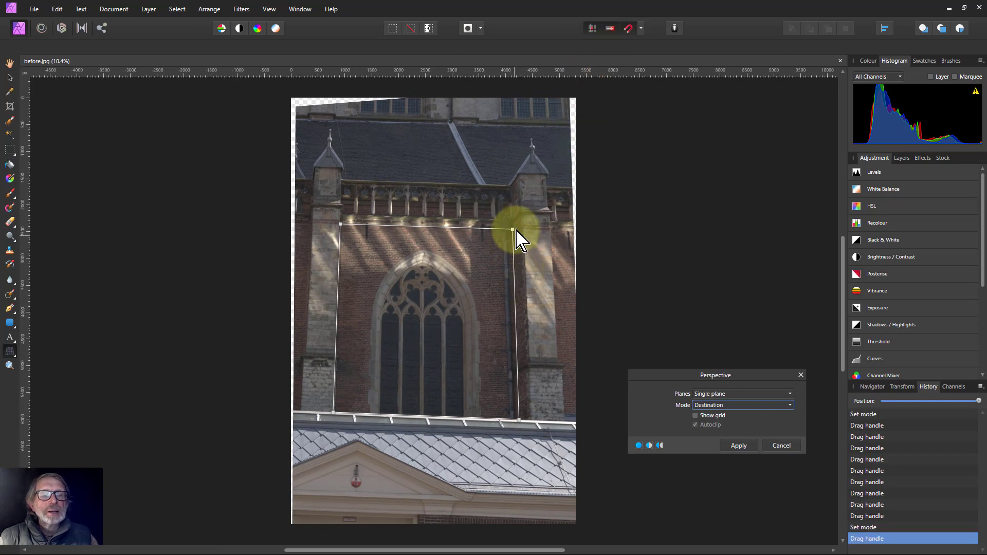
left_click_drag(514, 223, 514, 224)
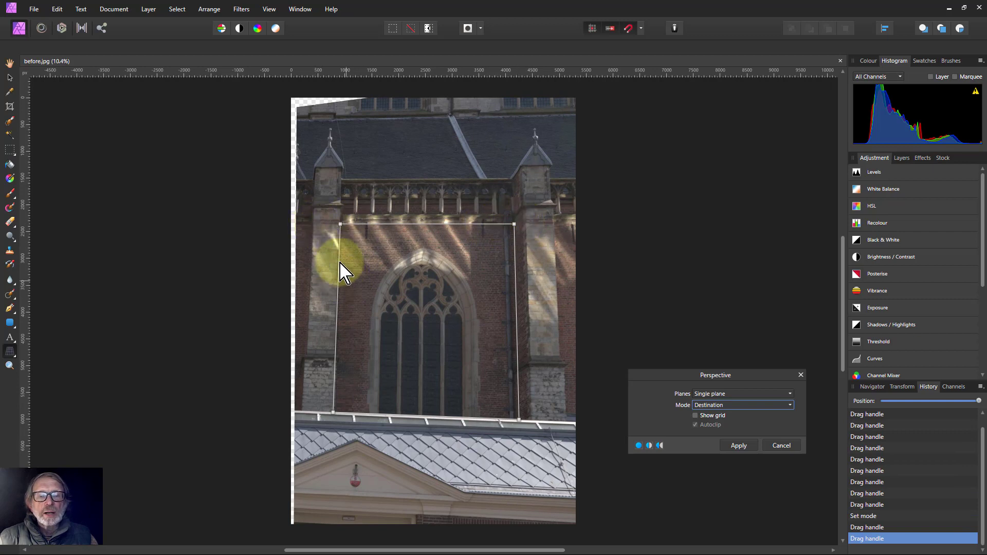
left_click_drag(336, 414, 341, 411)
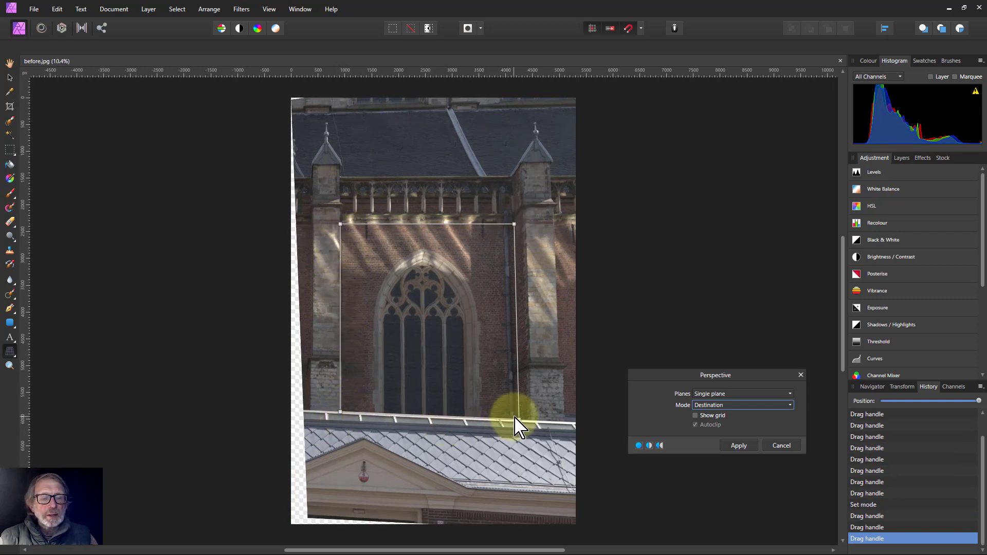
left_click_drag(518, 420, 514, 412)
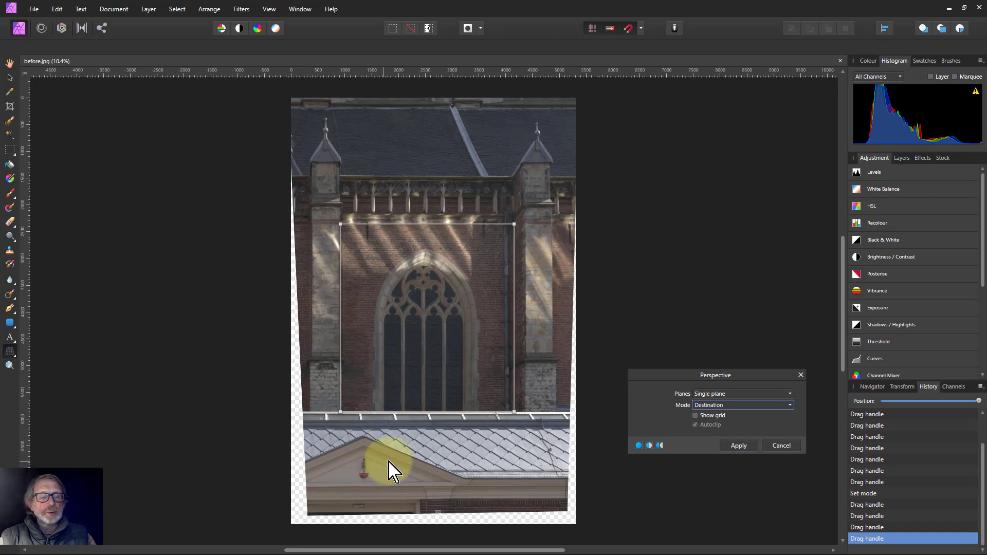
left_click(734, 446)
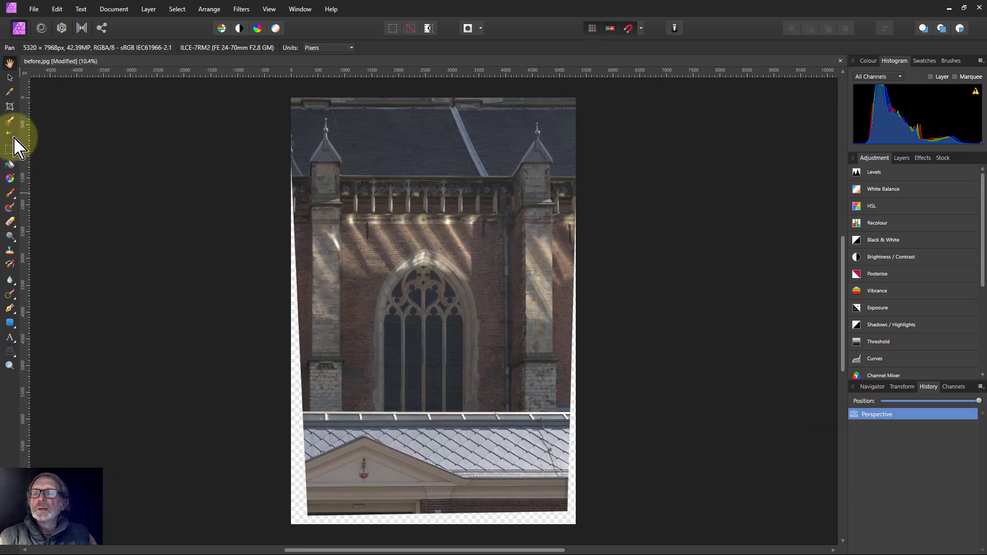
Crop the image to the upper facade, about 4841 x 4459 px, removing the transparent edges
left_click(9, 106)
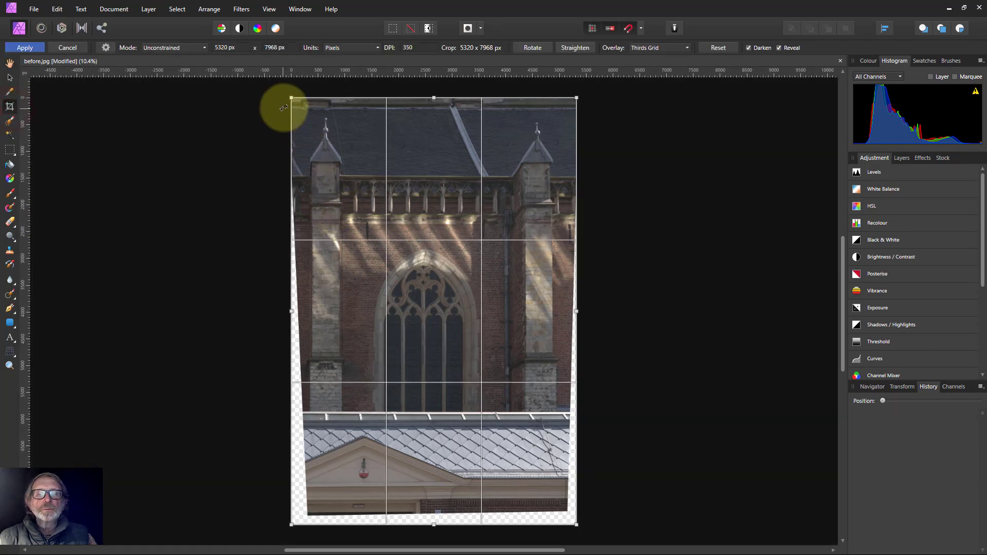
left_click_drag(290, 97, 303, 109)
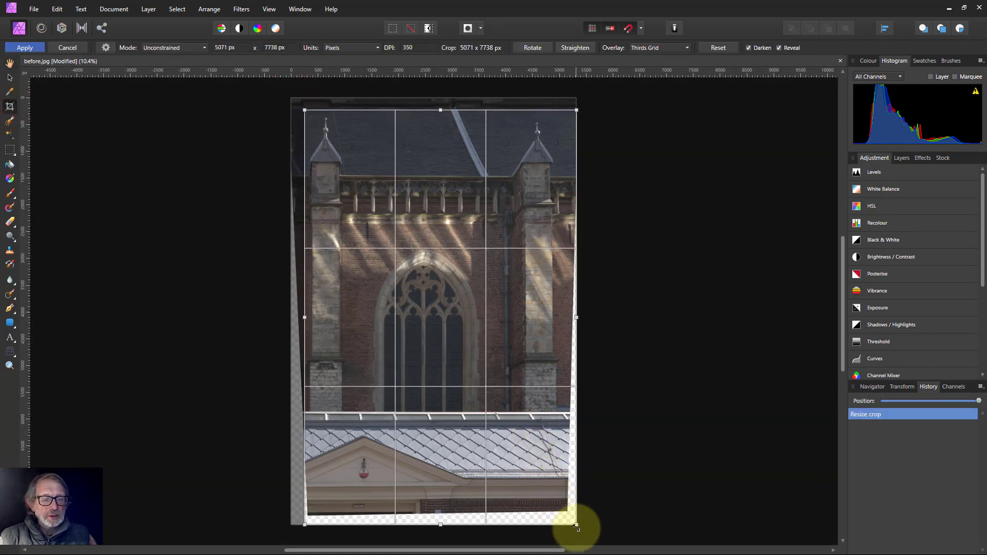
left_click_drag(575, 518, 564, 349)
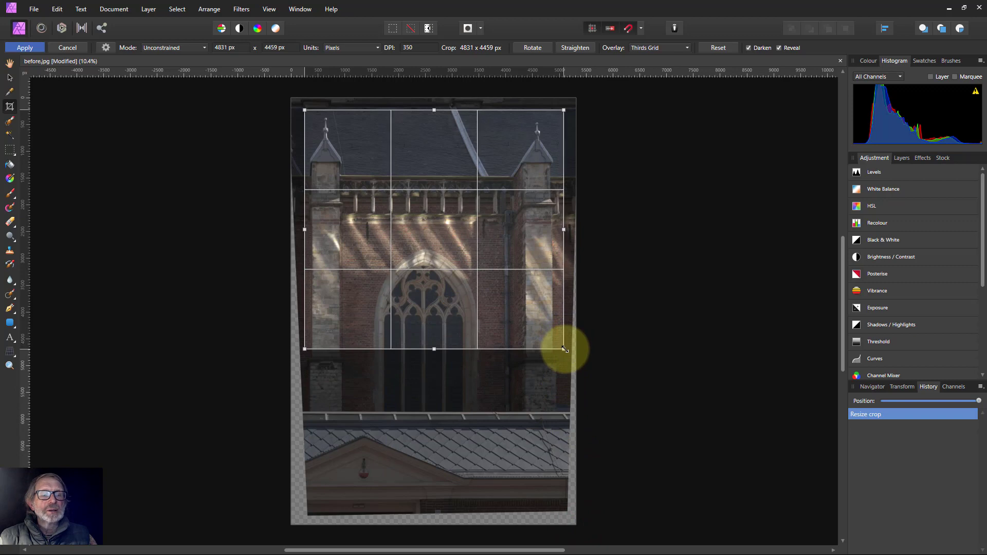
left_click(24, 48)
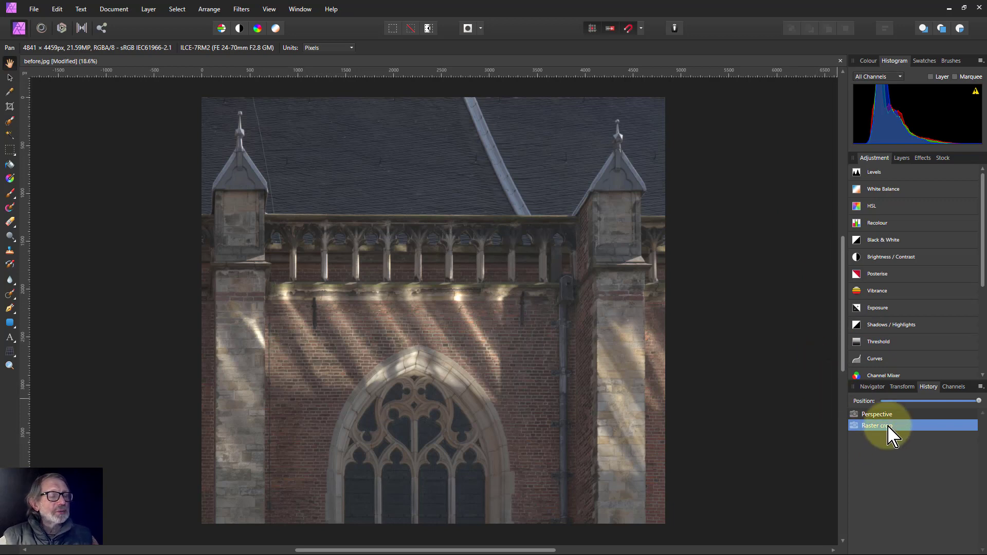
Add a Curves adjustment and shape an S-curve, raising the upper tones and lowering the shadows
left_click(875, 359)
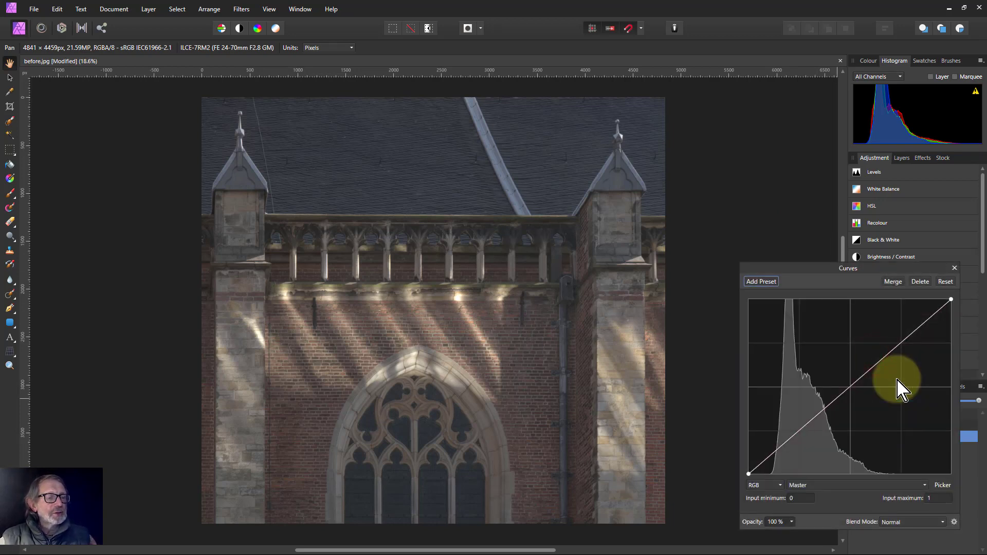
left_click_drag(833, 268, 779, 234)
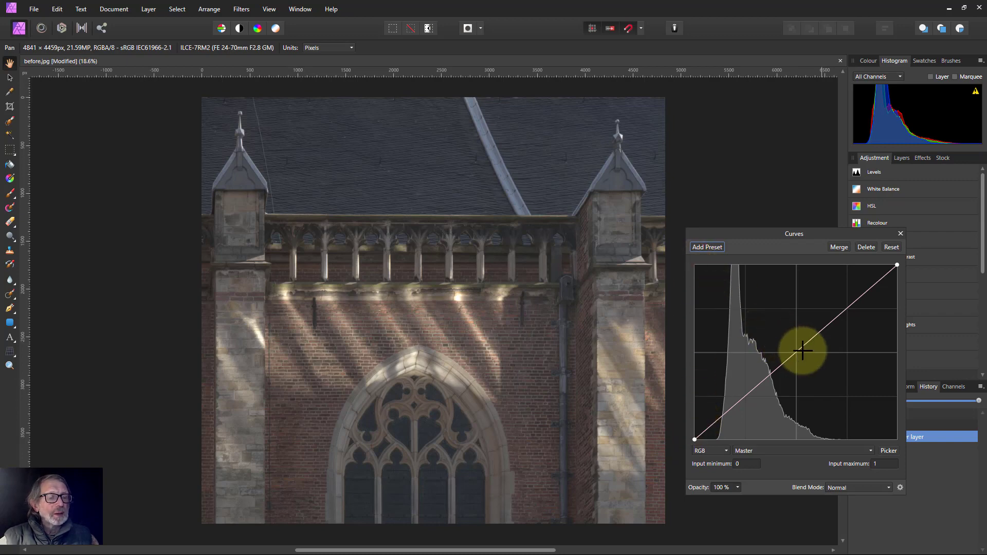
left_click_drag(799, 351, 830, 306)
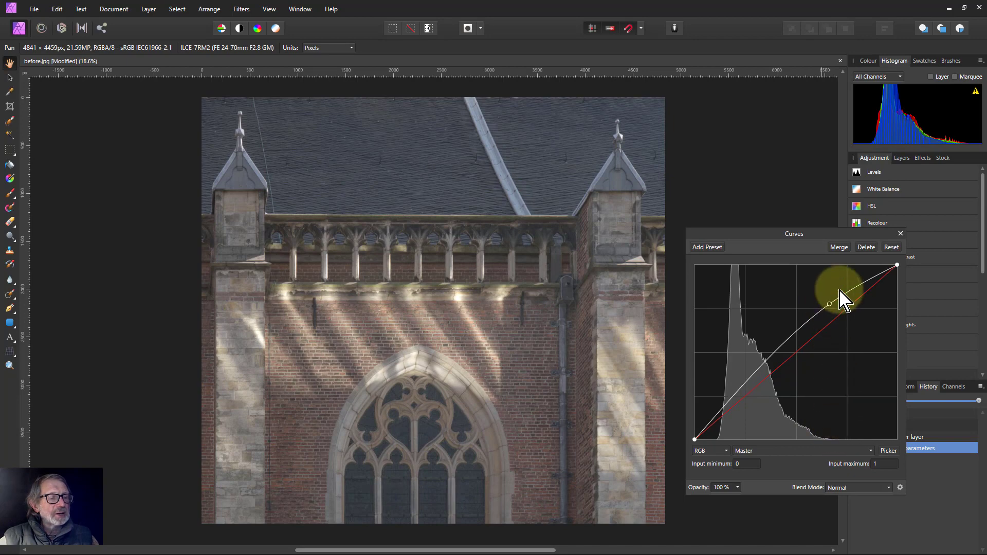
mouse_move(738, 391)
left_mouse_down()
mouse_move(751, 404)
mouse_move(748, 397)
left_mouse_up()
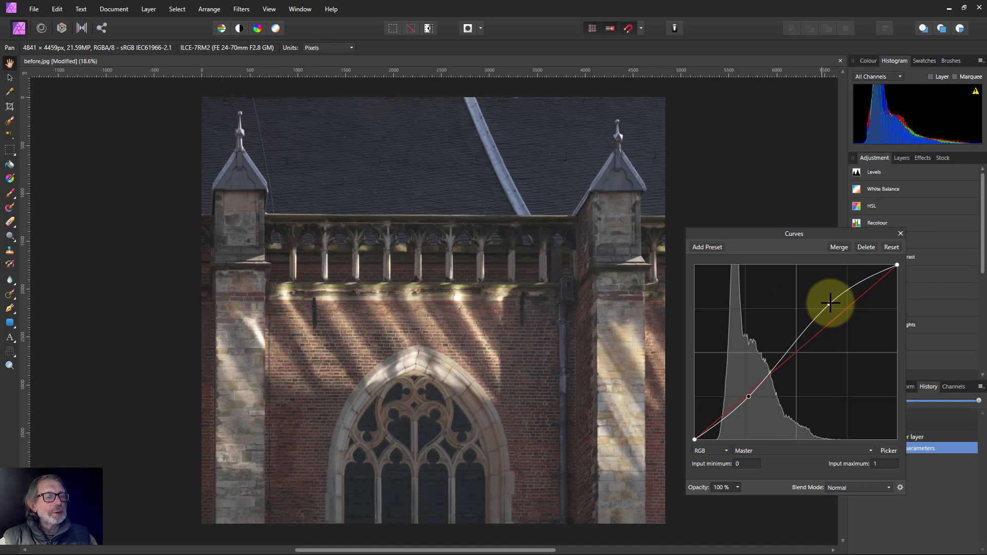
left_click_drag(829, 304, 830, 302)
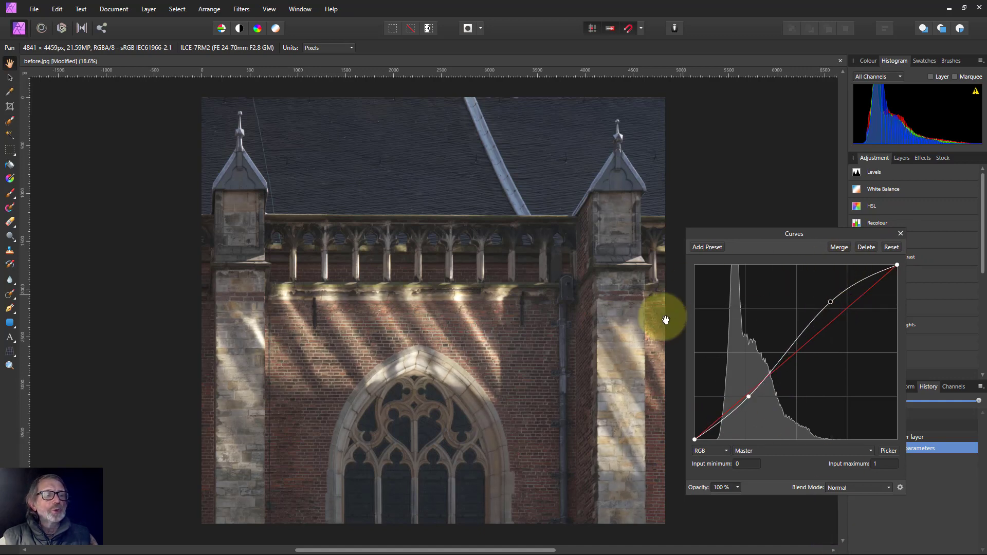